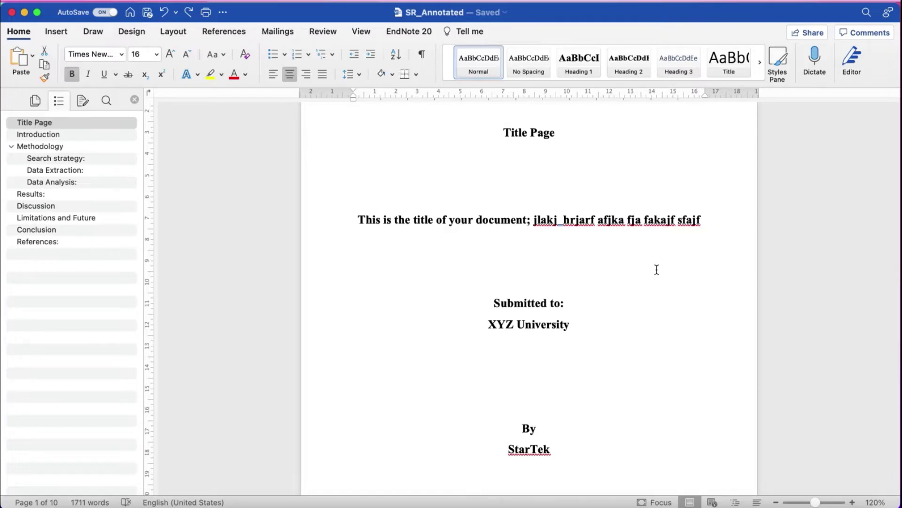
Step: Place the cursor below the Introduction heading, check the Introduction page's number, and return to the title page
scroll(657, 269, "up", 1)
scroll(656, 269, "down", 5)
scroll(656, 270, "down", 9)
left_click(452, 356)
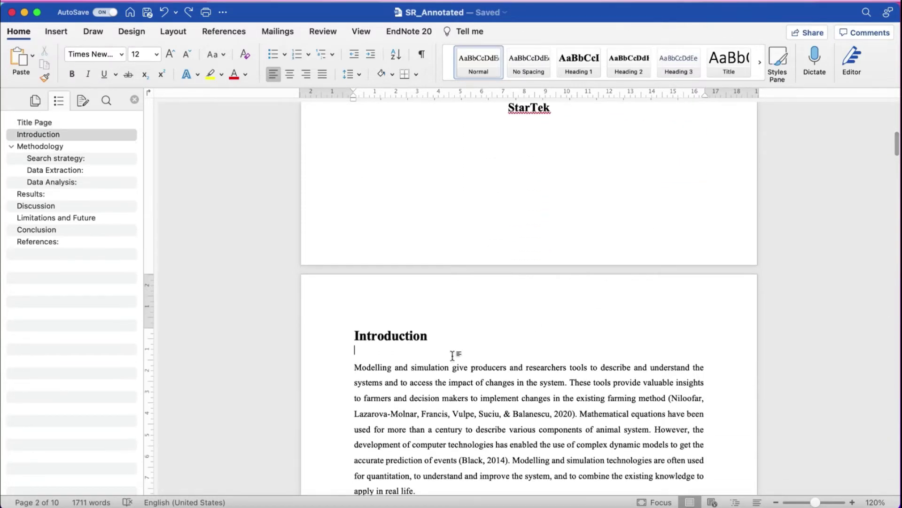
scroll(453, 356, "down", 10)
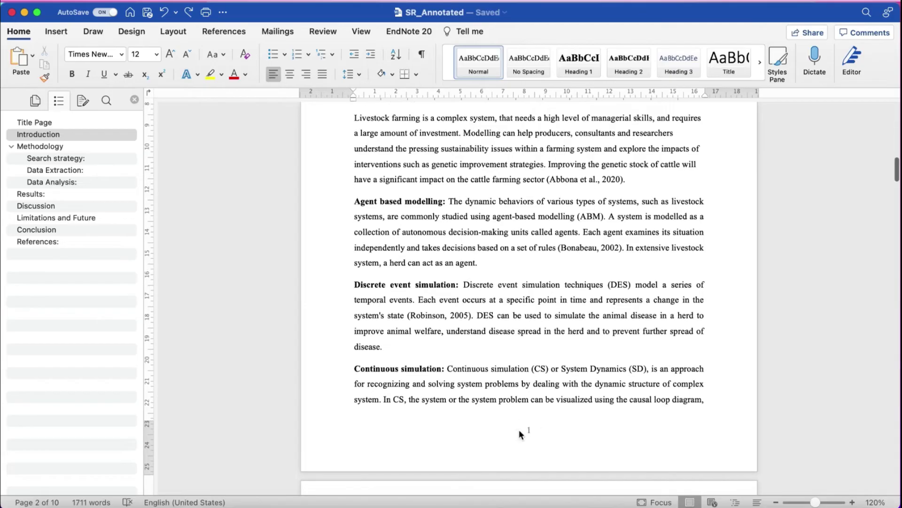
scroll(555, 355, "up", 1)
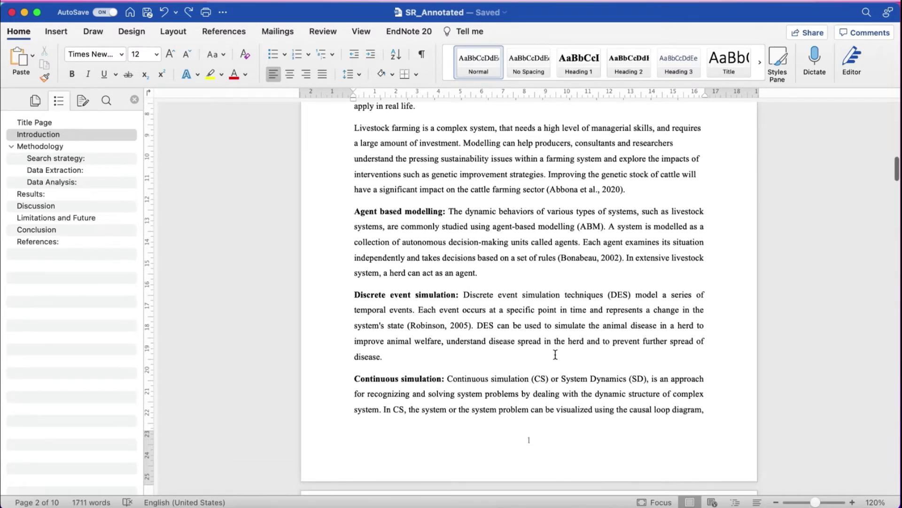
scroll(555, 354, "up", 7)
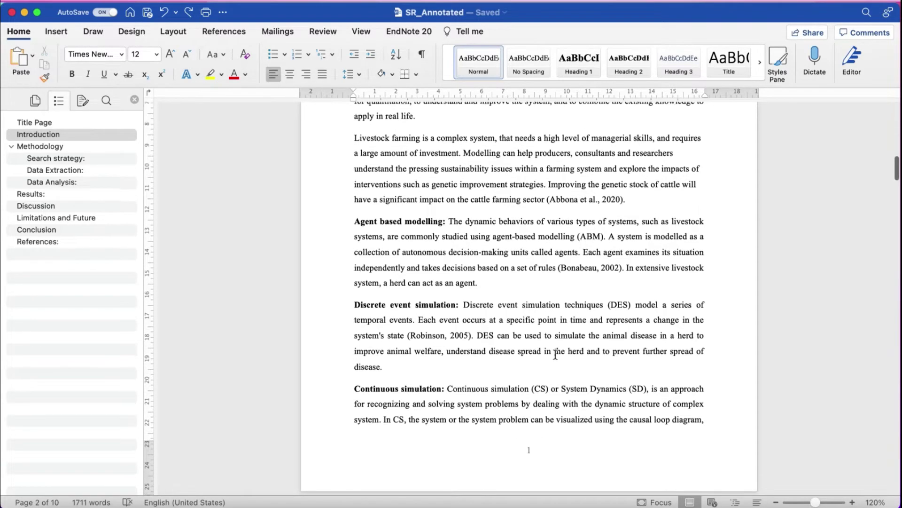
scroll(555, 354, "up", 3)
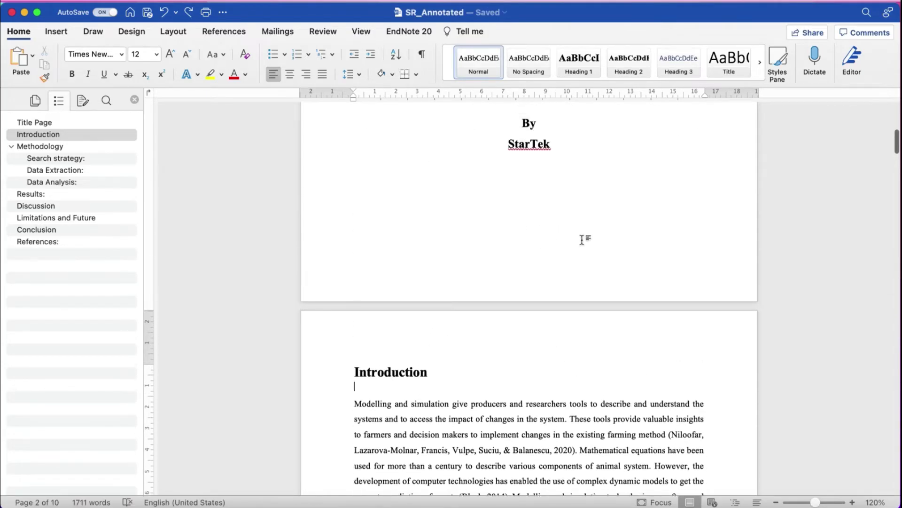
scroll(582, 240, "down", 1)
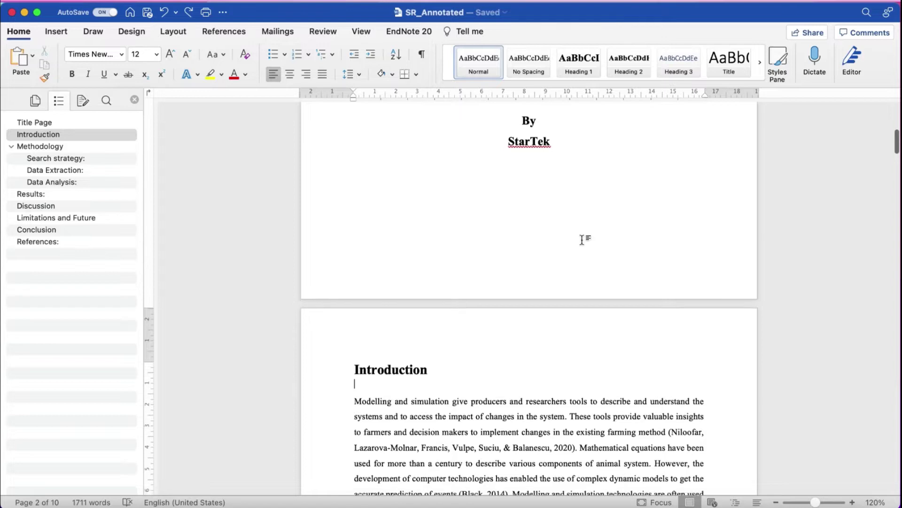
scroll(582, 239, "down", 10)
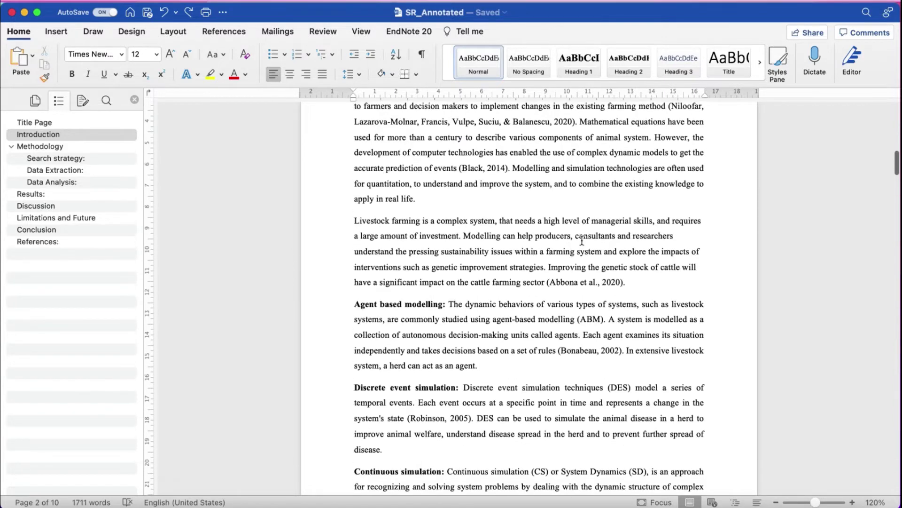
scroll(582, 240, "down", 1)
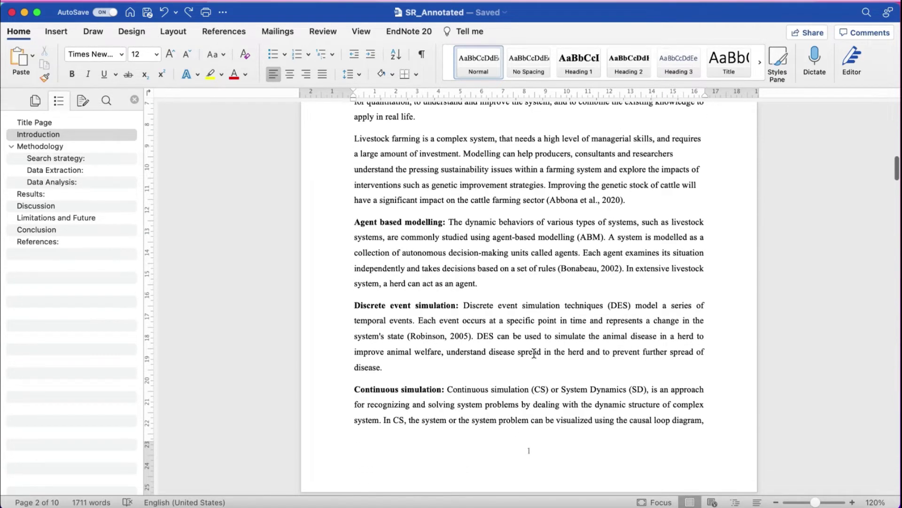
scroll(534, 353, "up", 9)
scroll(534, 353, "up", 8)
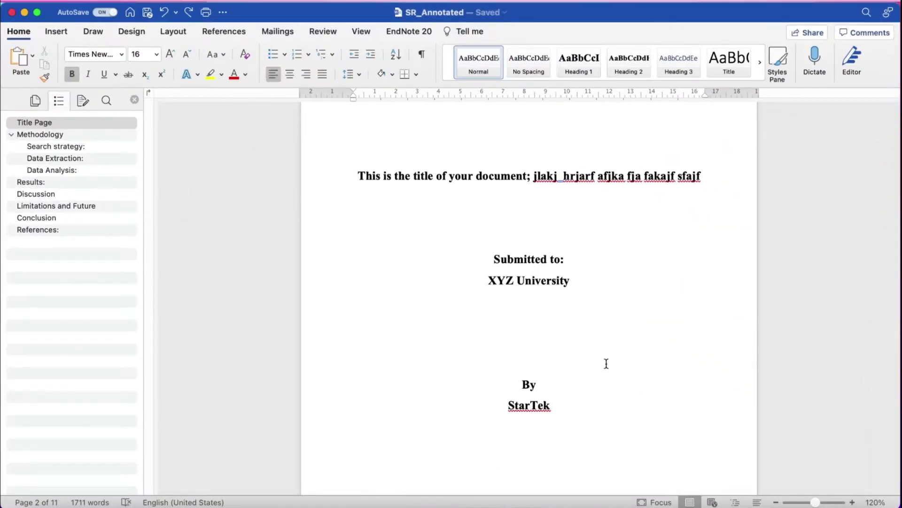
scroll(607, 363, "down", 2)
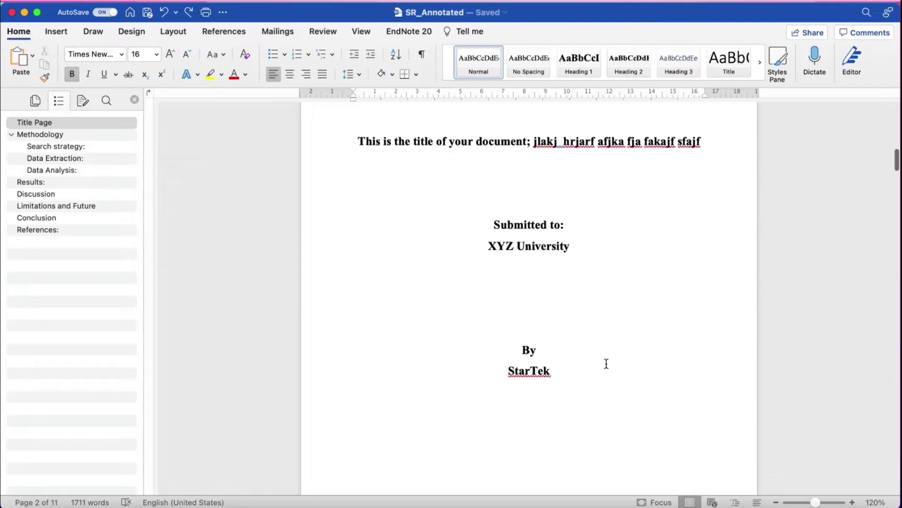
scroll(606, 363, "down", 1)
scroll(607, 364, "down", 1)
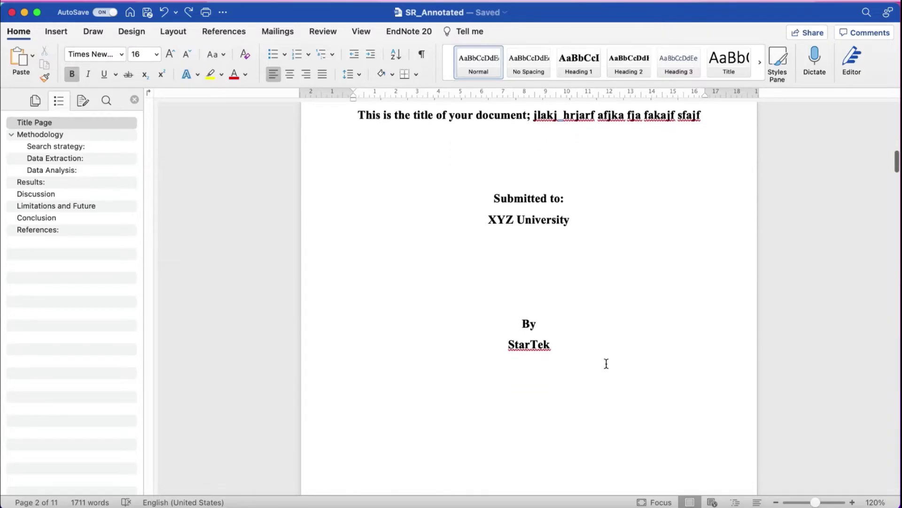
scroll(607, 363, "up", 5)
scroll(607, 363, "down", 1)
scroll(606, 363, "down", 20)
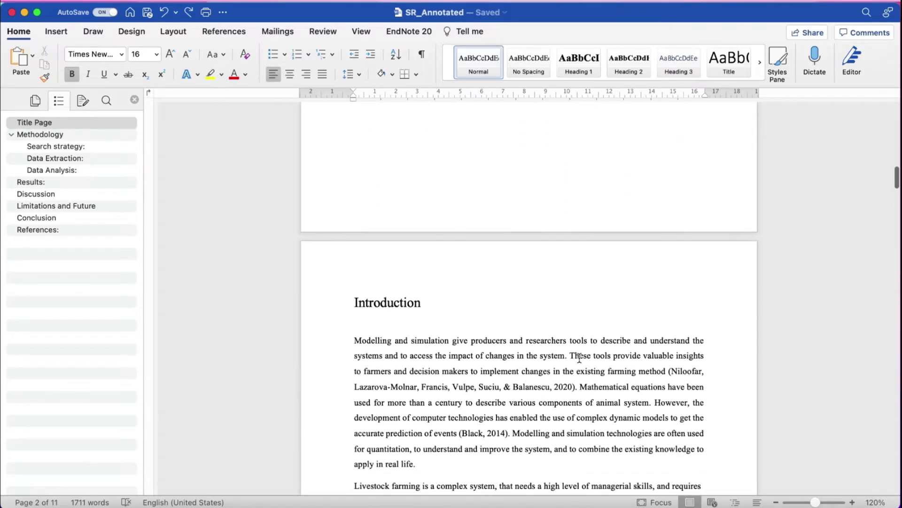
scroll(529, 422, "down", 1)
scroll(504, 389, "up", 4)
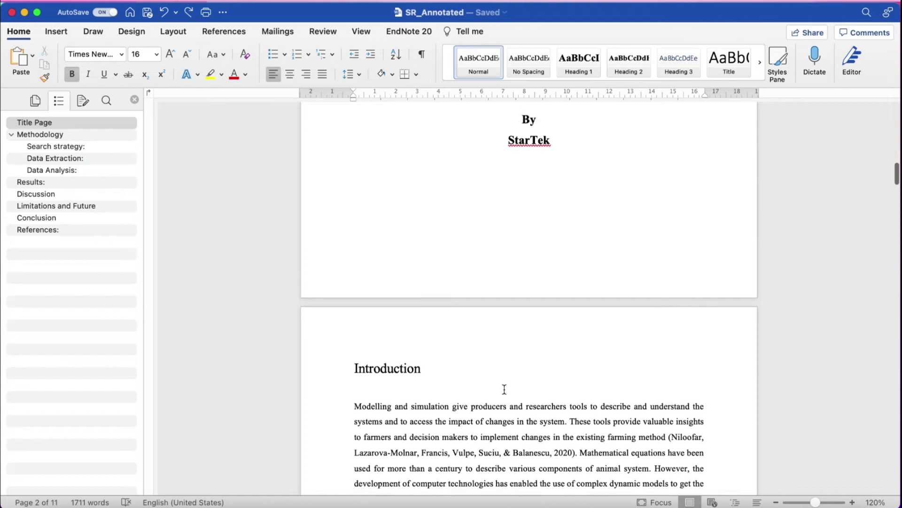
scroll(540, 240, "up", 1)
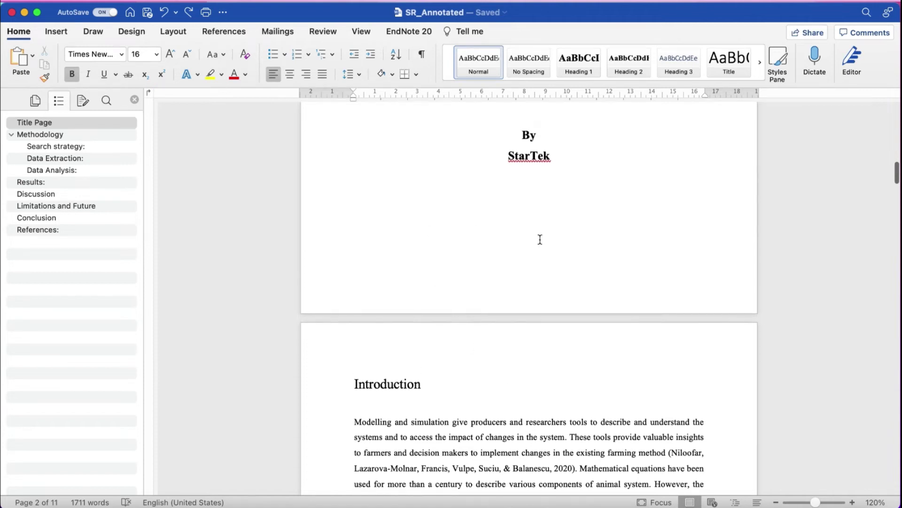
left_click(490, 236)
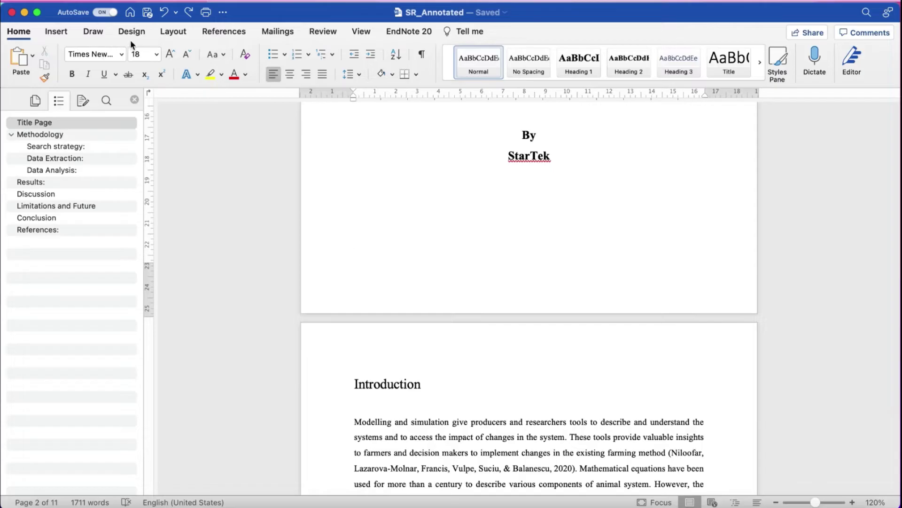
Step: Insert a Next Page section break between the title page and the Introduction
left_click(172, 33)
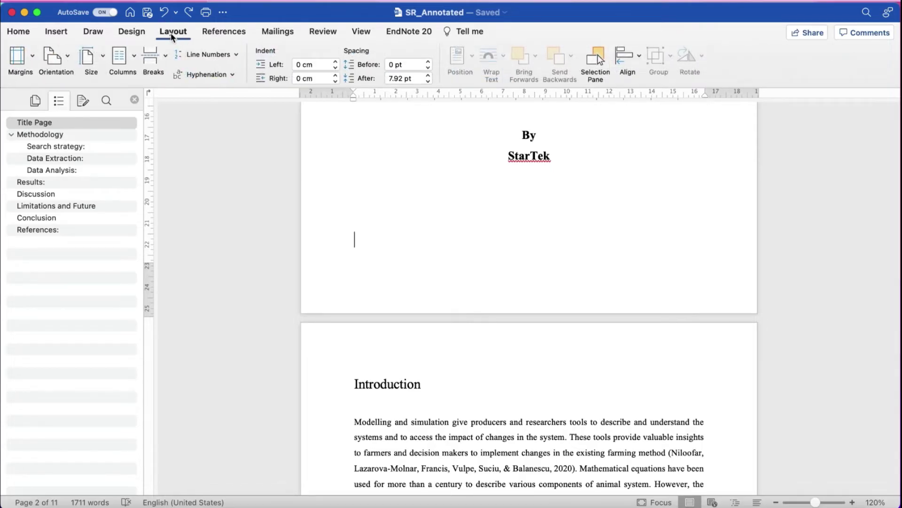
left_click(159, 54)
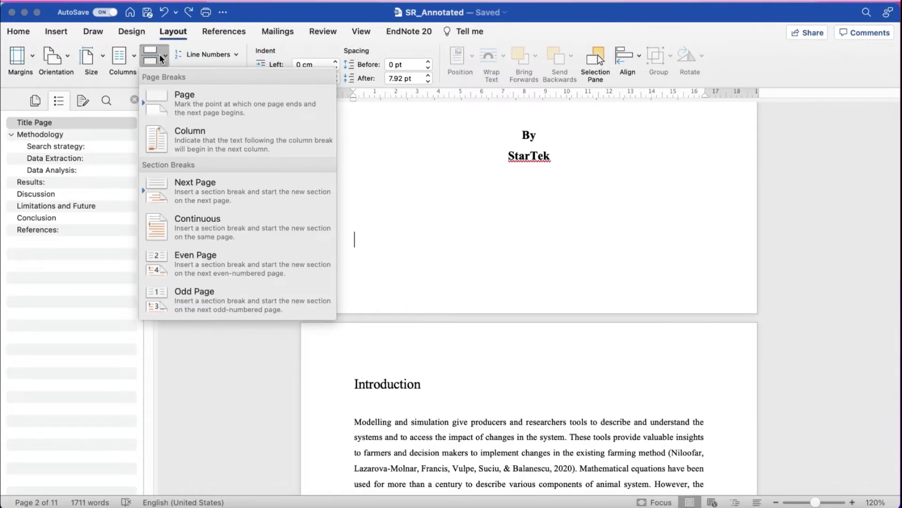
left_click(184, 185)
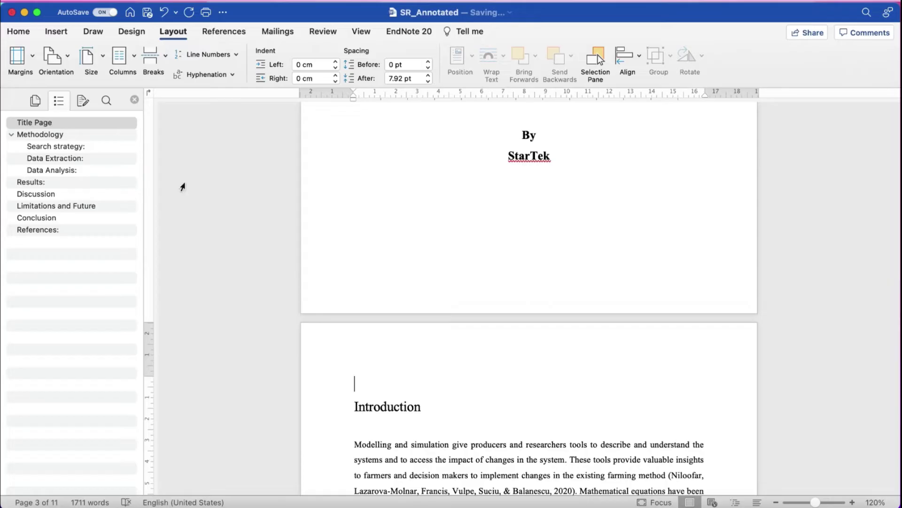
scroll(421, 285, "up", 1)
scroll(421, 284, "up", 5)
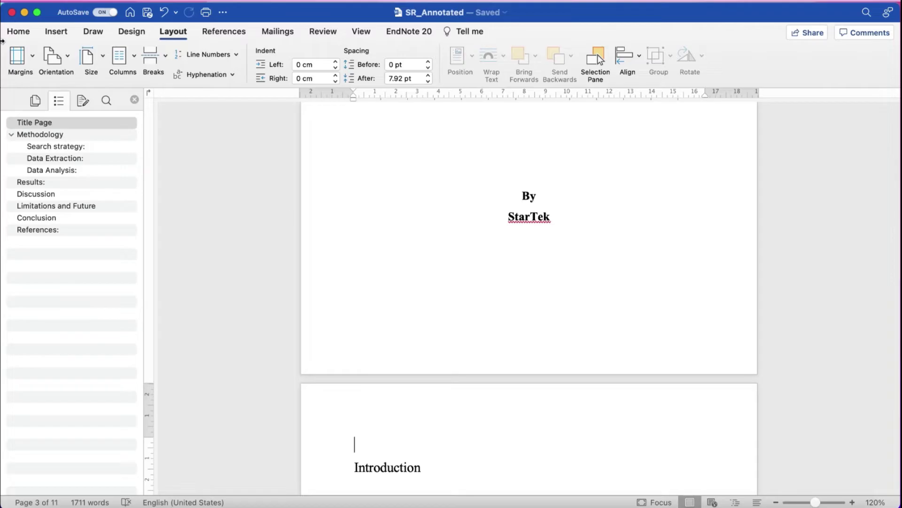
left_click(12, 32)
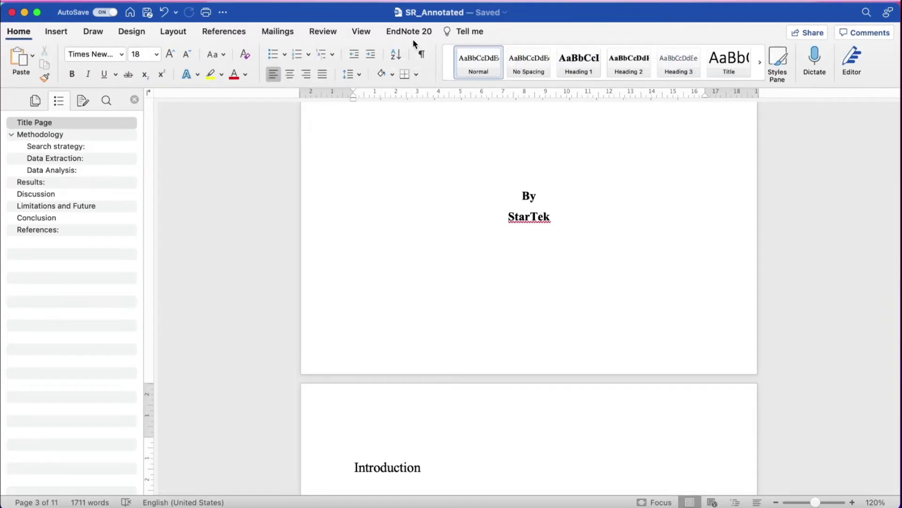
Step: Show formatting marks and check the Section Break (Next Page) ending the title page
left_click(422, 54)
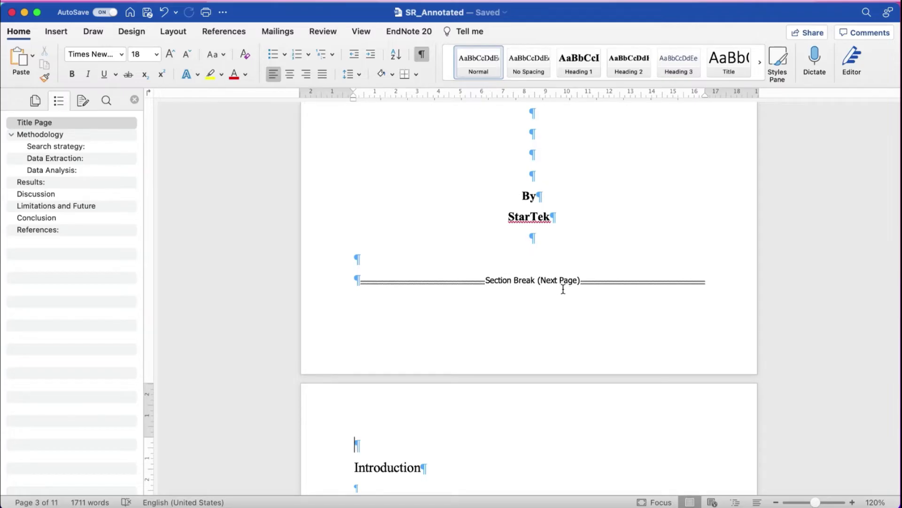
scroll(563, 286, "down", 1)
scroll(563, 287, "down", 1)
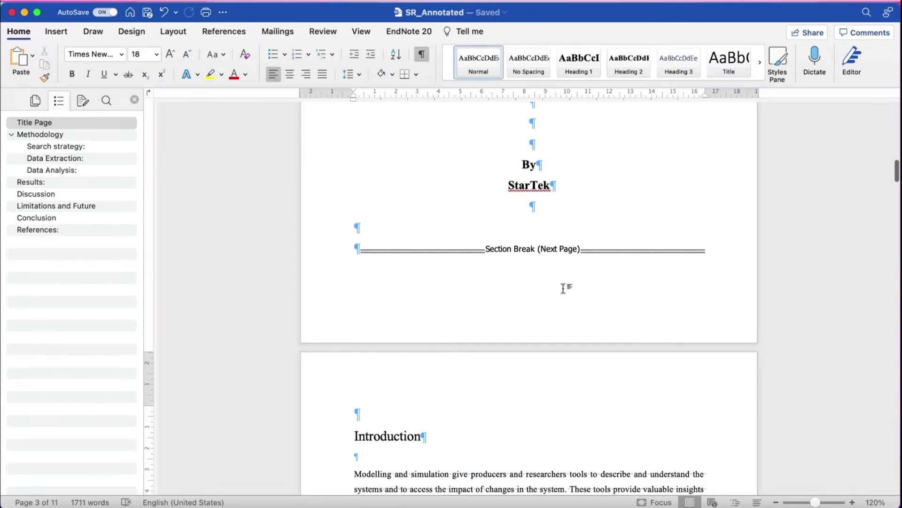
scroll(563, 288, "down", 1)
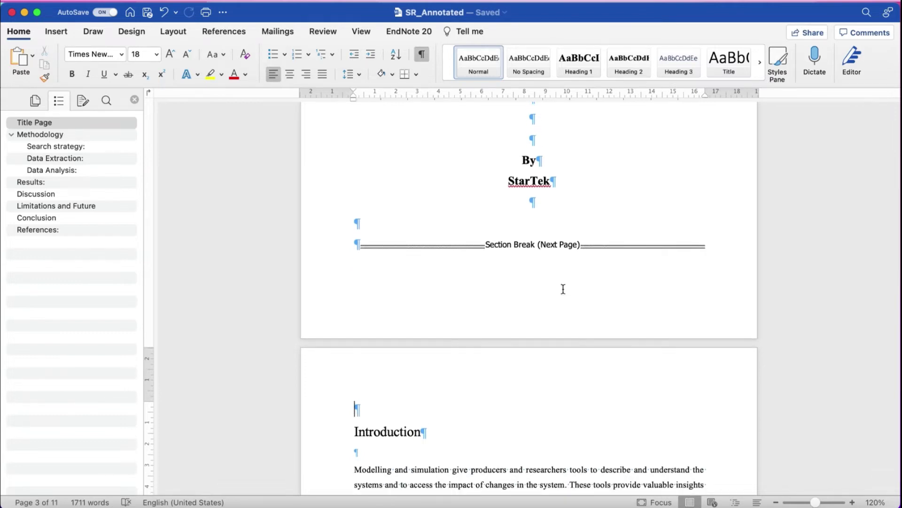
scroll(563, 214, "up", 10)
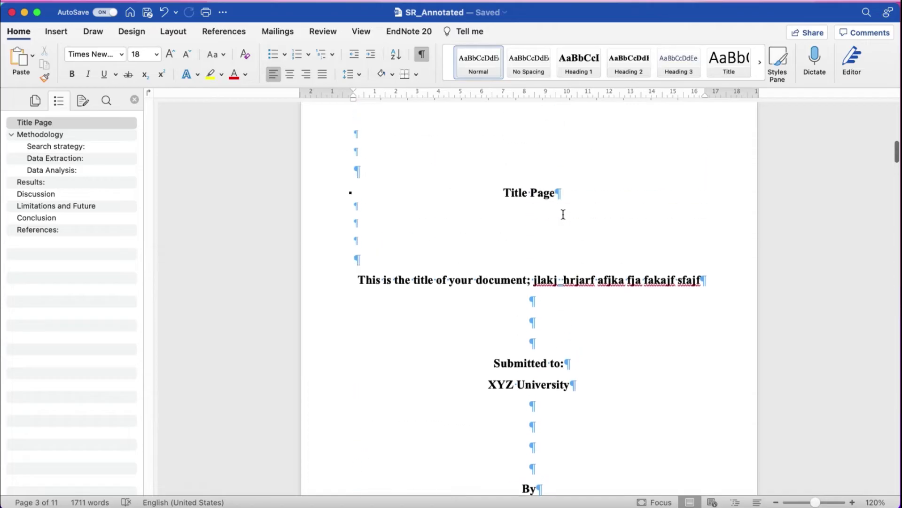
scroll(563, 214, "down", 10)
scroll(563, 215, "down", 10)
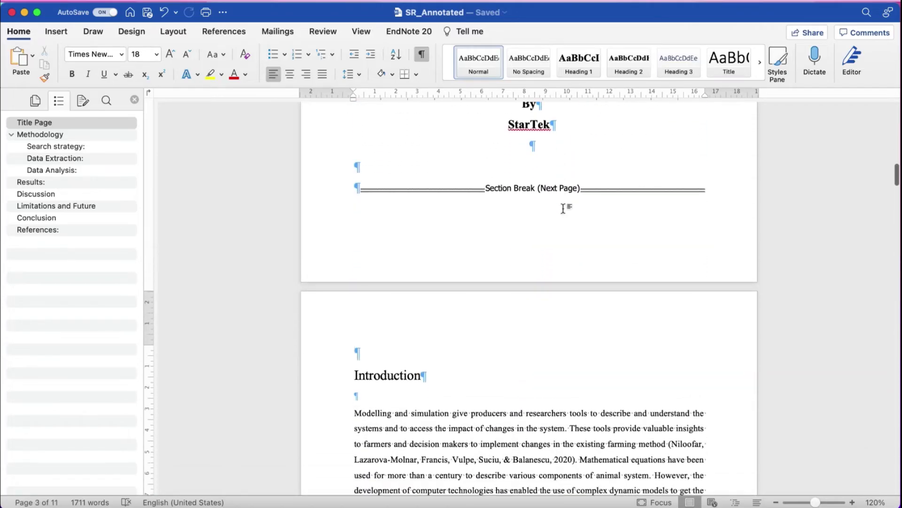
scroll(539, 338, "down", 10)
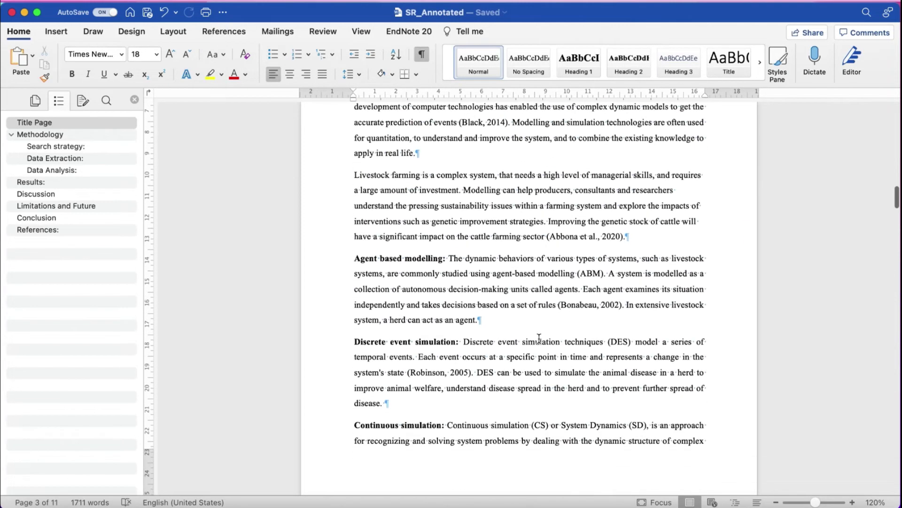
scroll(539, 338, "down", 5)
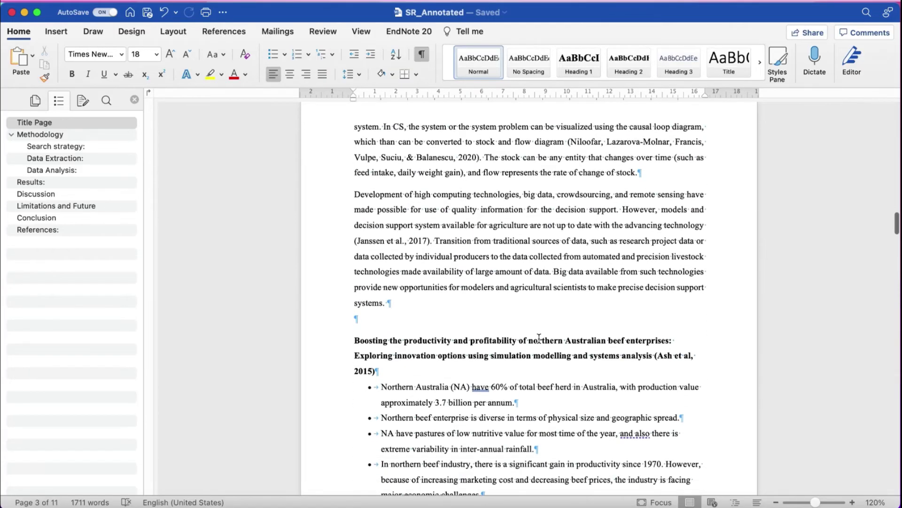
scroll(539, 338, "up", 20)
scroll(539, 338, "up", 3)
scroll(539, 338, "up", 1)
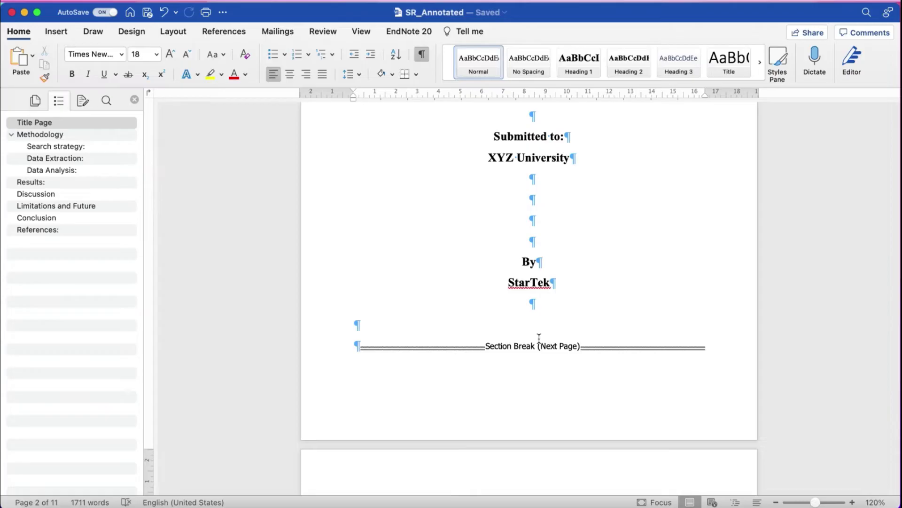
Step: Hide formatting marks and place the cursor in the Introduction body text
left_click(422, 54)
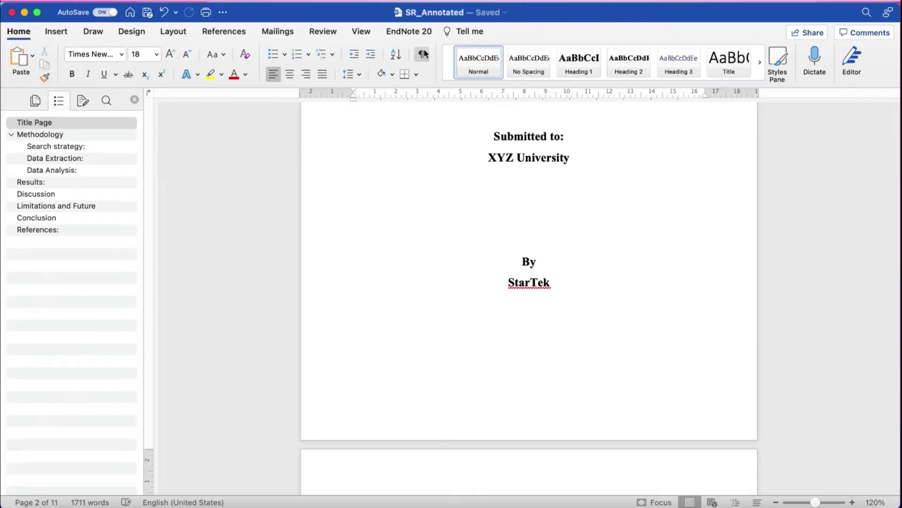
scroll(443, 270, "down", 3)
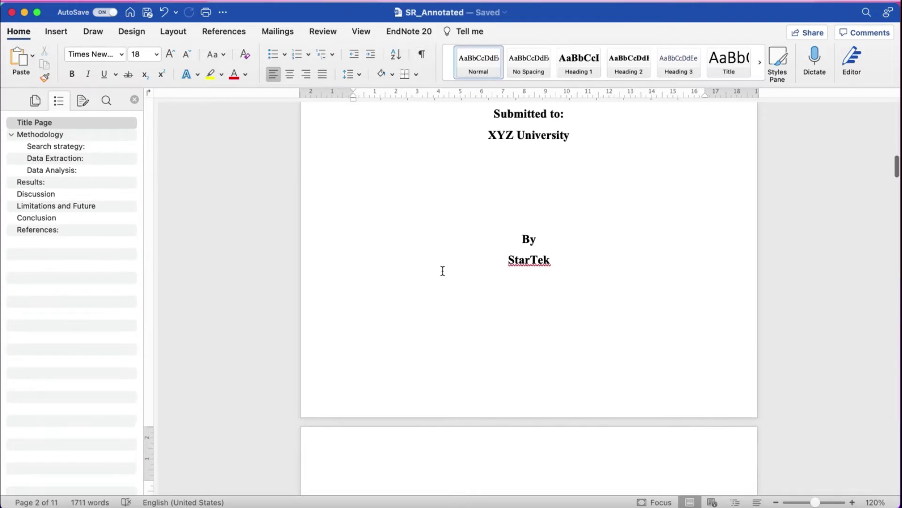
scroll(443, 270, "down", 8)
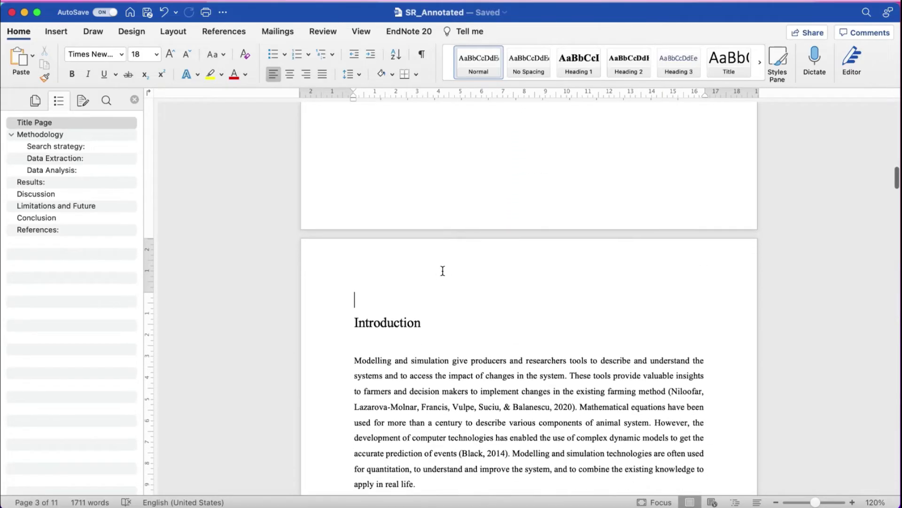
left_click(430, 341)
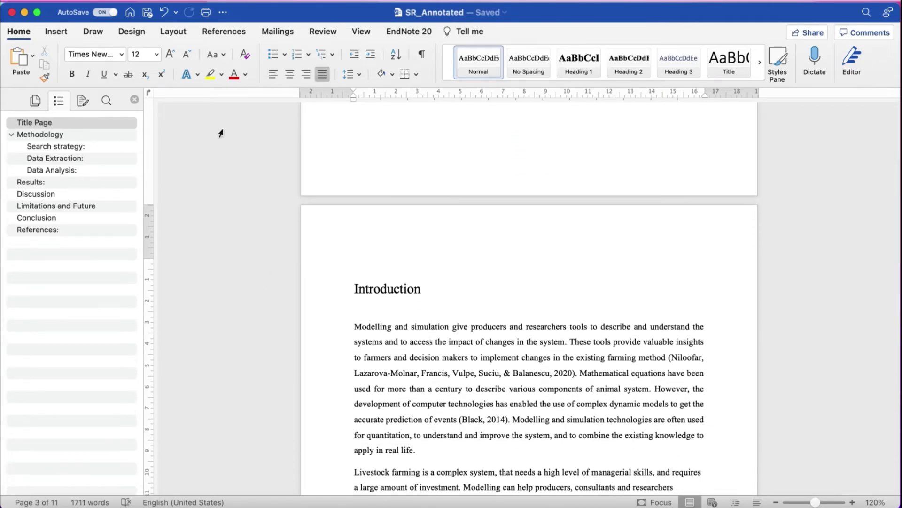
left_click(57, 31)
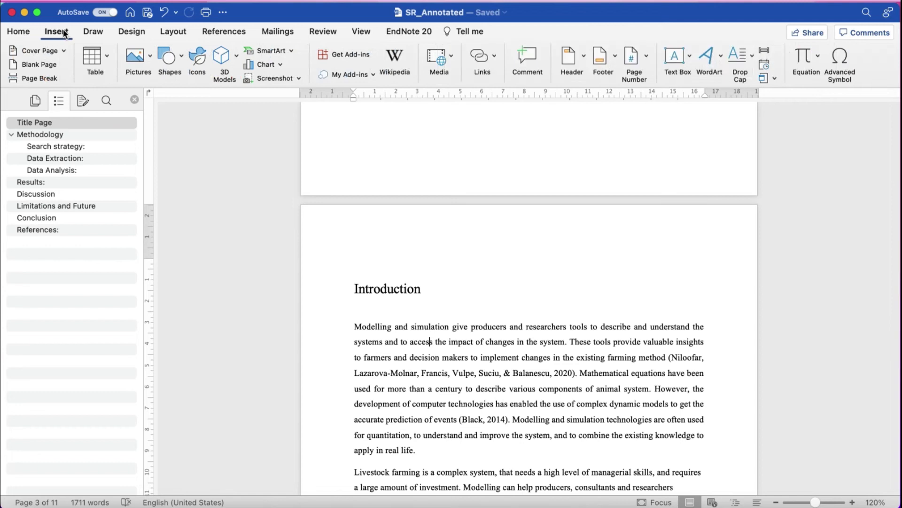
Step: Add right-aligned page numbers at the bottom of the page in the footer
left_click(645, 57)
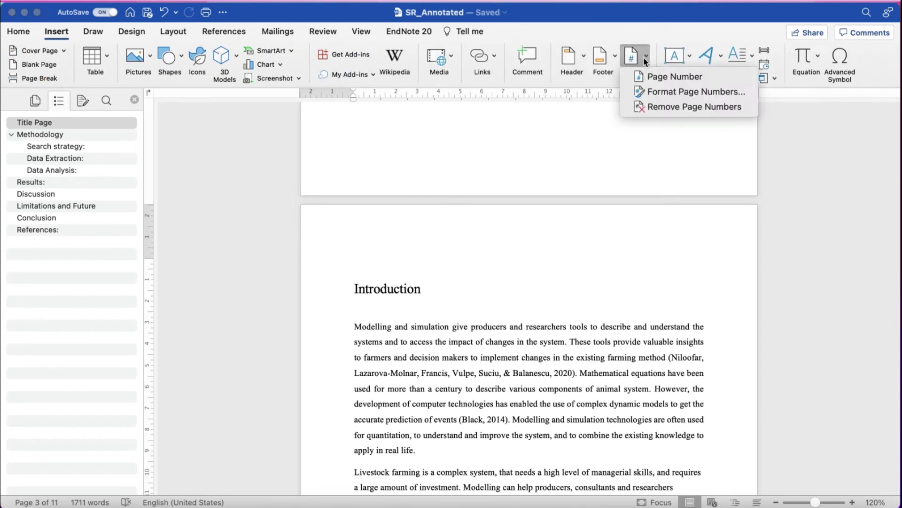
left_click(665, 80)
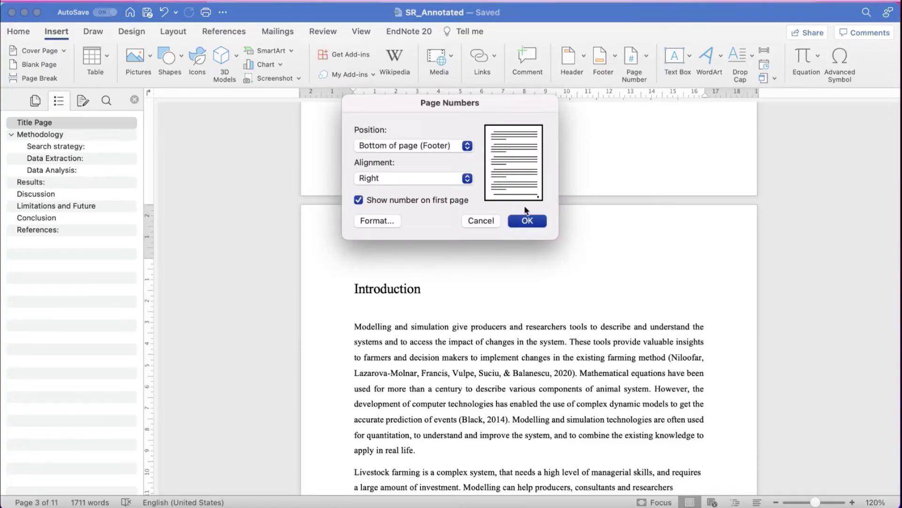
left_click(527, 221)
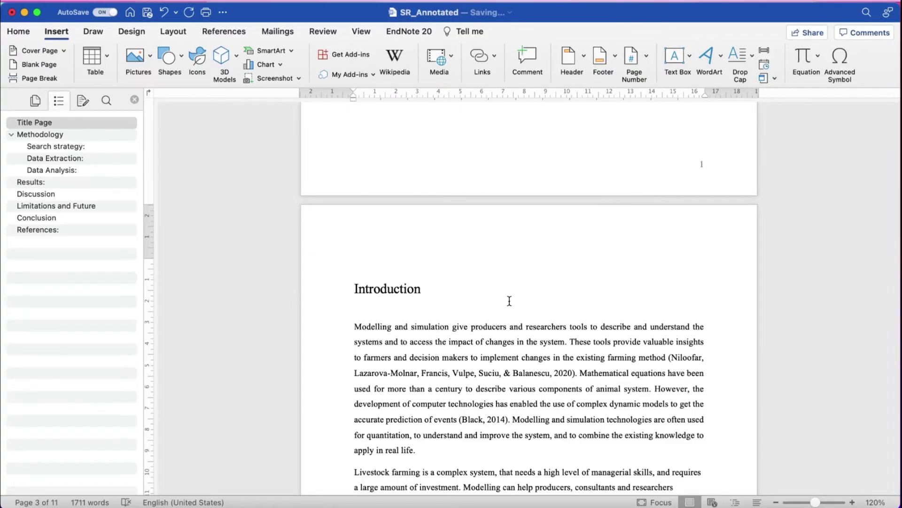
Step: Set the Introduction section's page numbering to start at 1
scroll(510, 301, "down", 1)
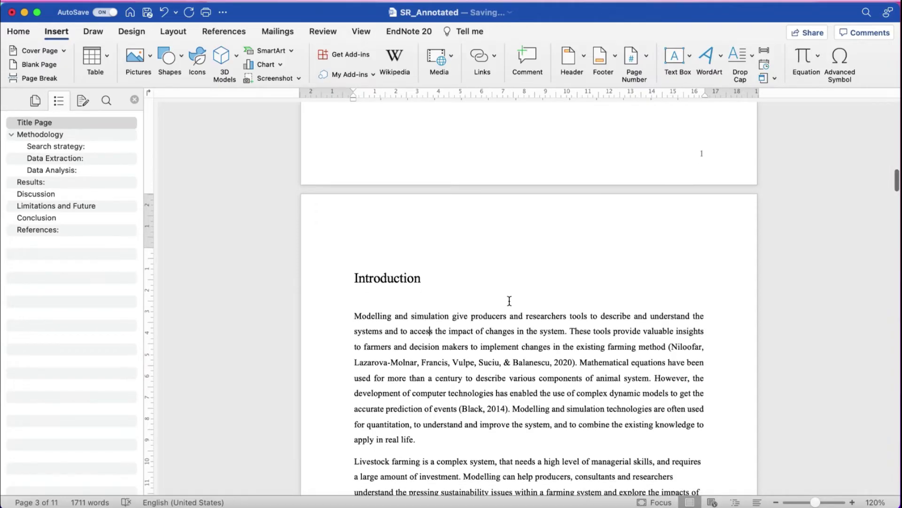
scroll(509, 301, "up", 5)
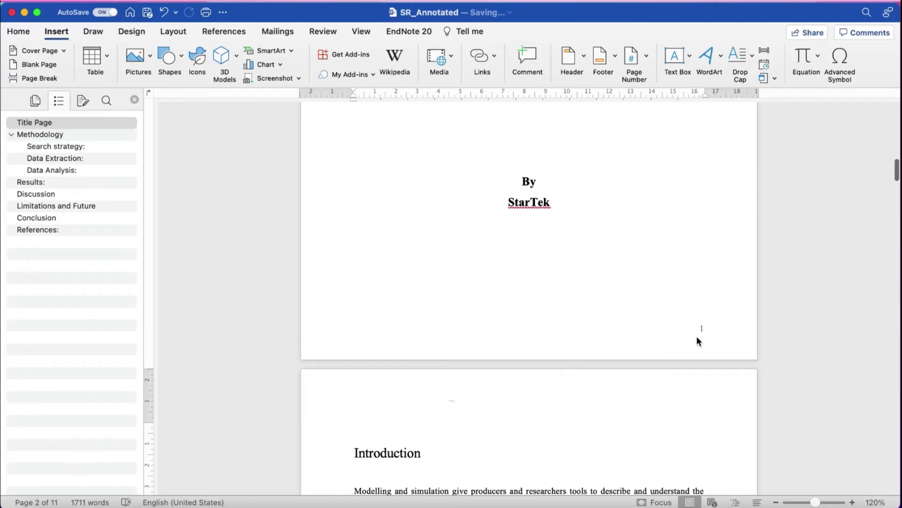
scroll(697, 336, "down", 5)
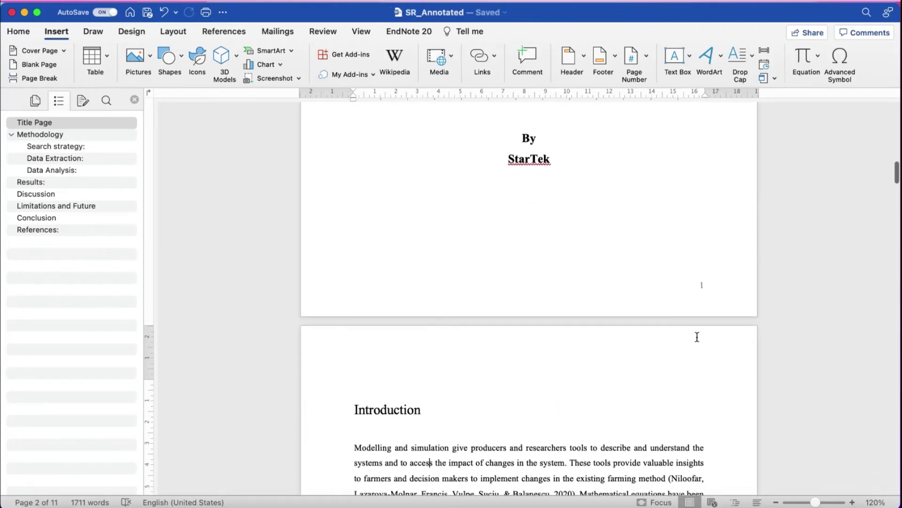
scroll(697, 337, "down", 2)
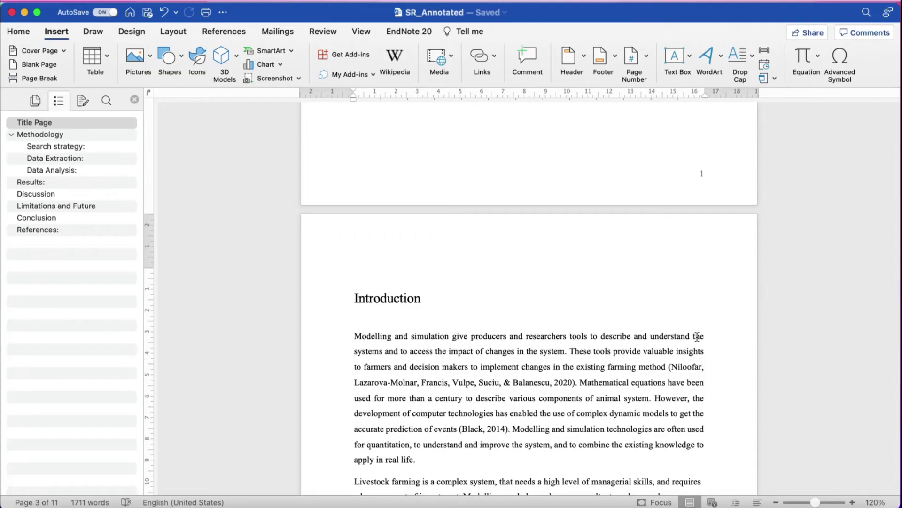
left_click(645, 72)
left_click(653, 92)
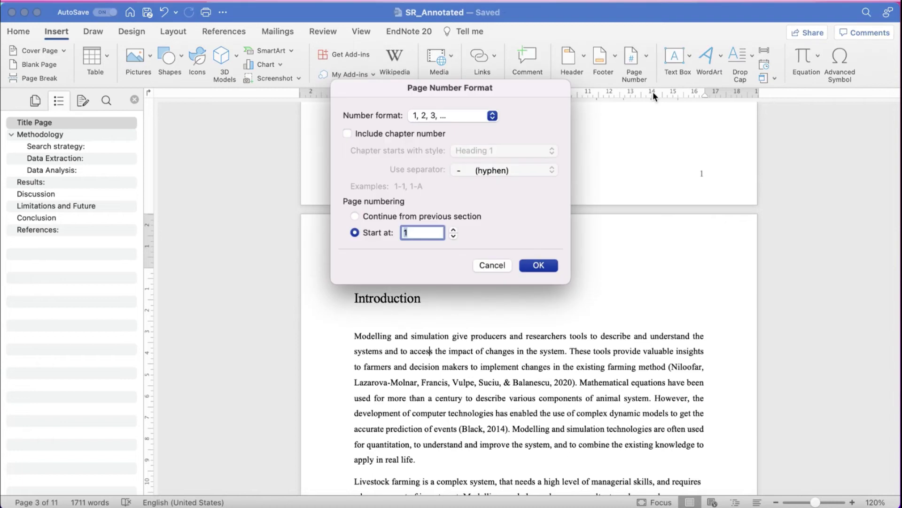
left_click(424, 231)
left_click(529, 265)
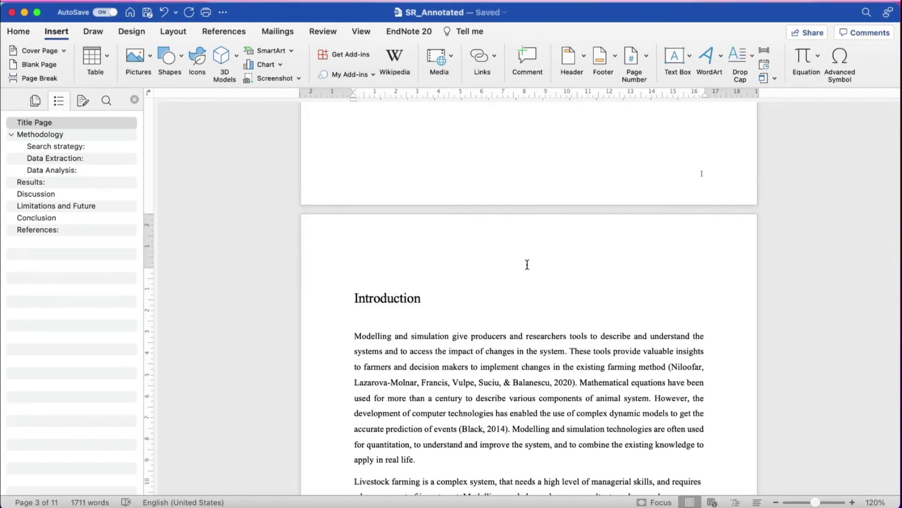
scroll(500, 356, "down", 10)
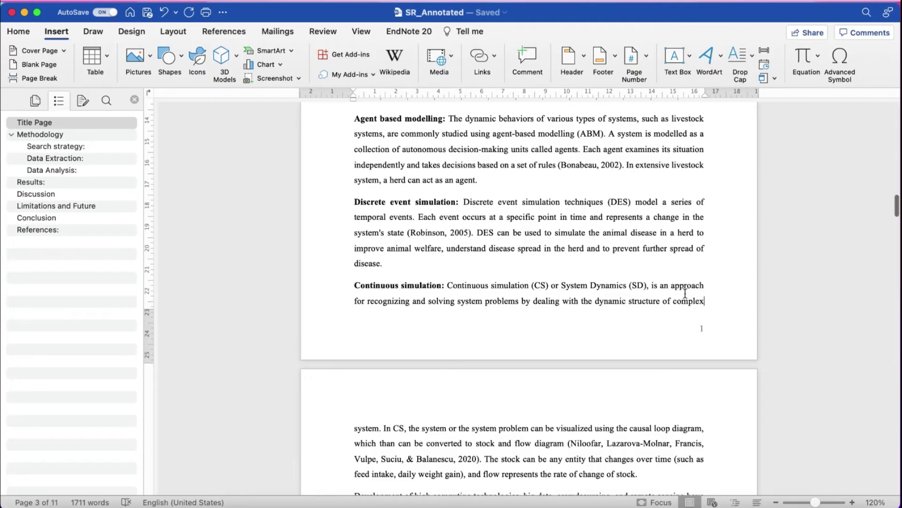
Step: Open the footers for editing, showing the Section 2 footer above the Introduction page
scroll(686, 294, "up", 10)
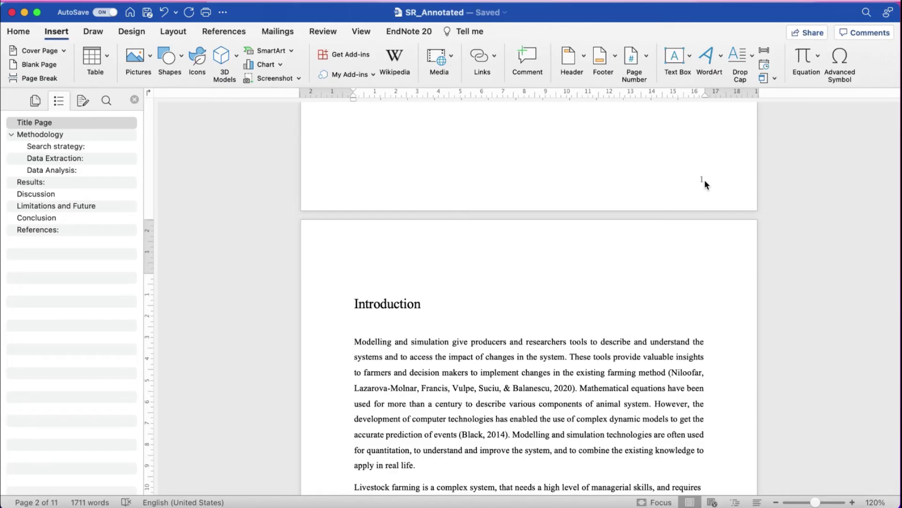
double_click(704, 181)
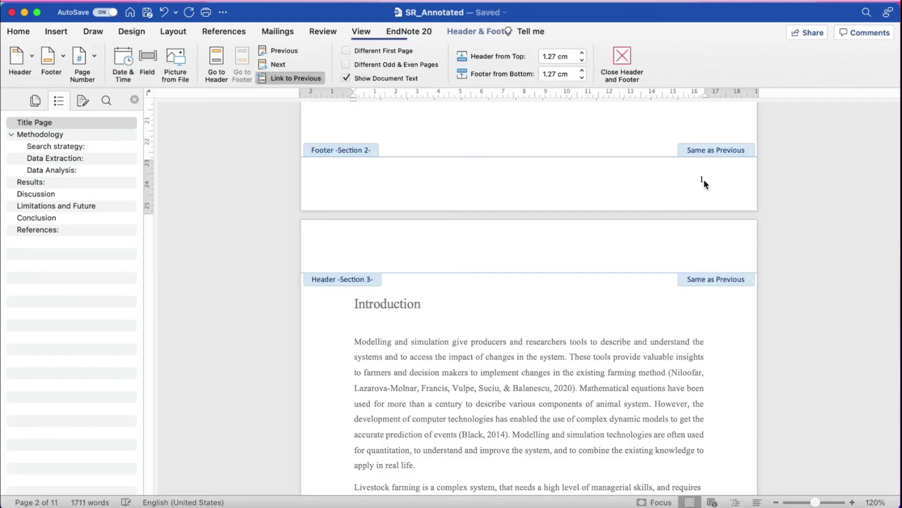
Step: Turn off Link to Previous for the Section 3 Introduction footer
left_click(704, 179)
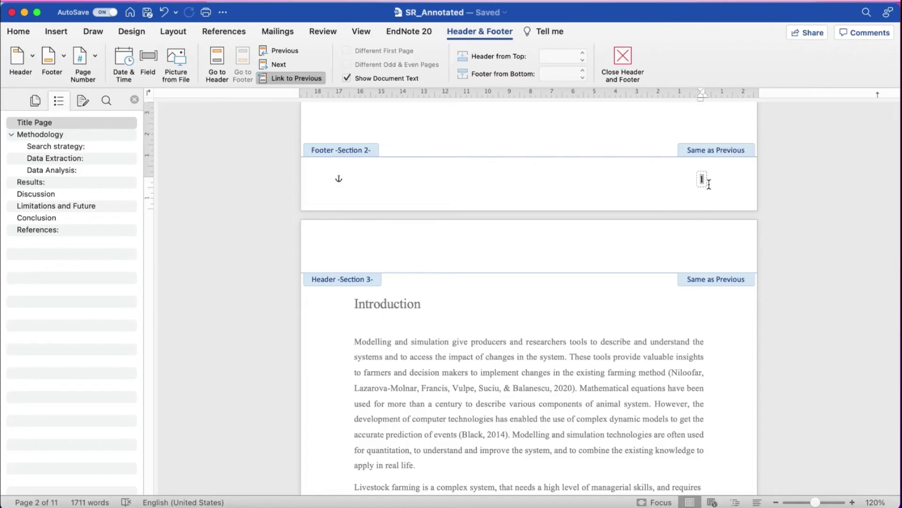
scroll(709, 185, "down", 1)
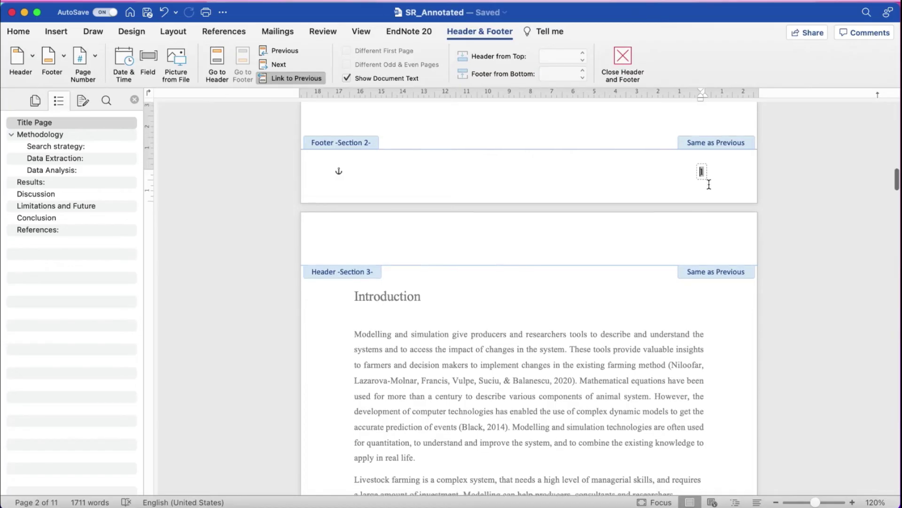
scroll(709, 184, "down", 10)
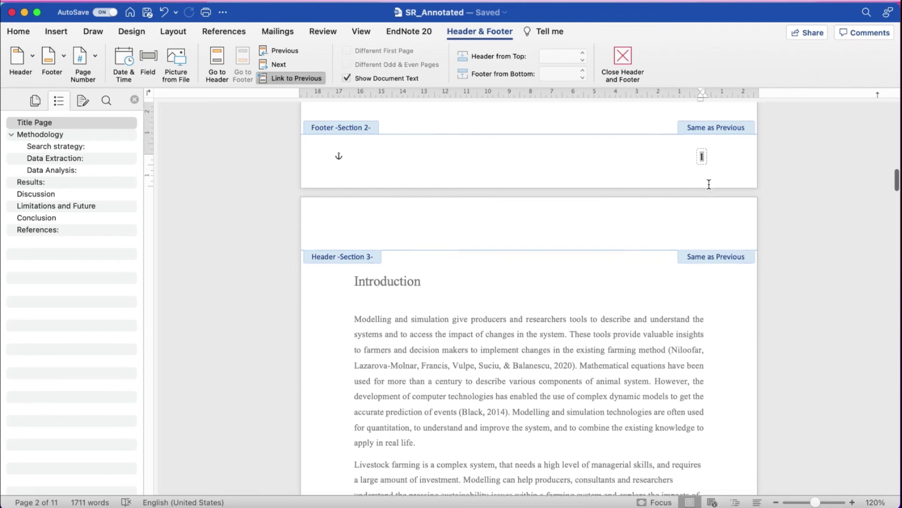
scroll(708, 183, "down", 9)
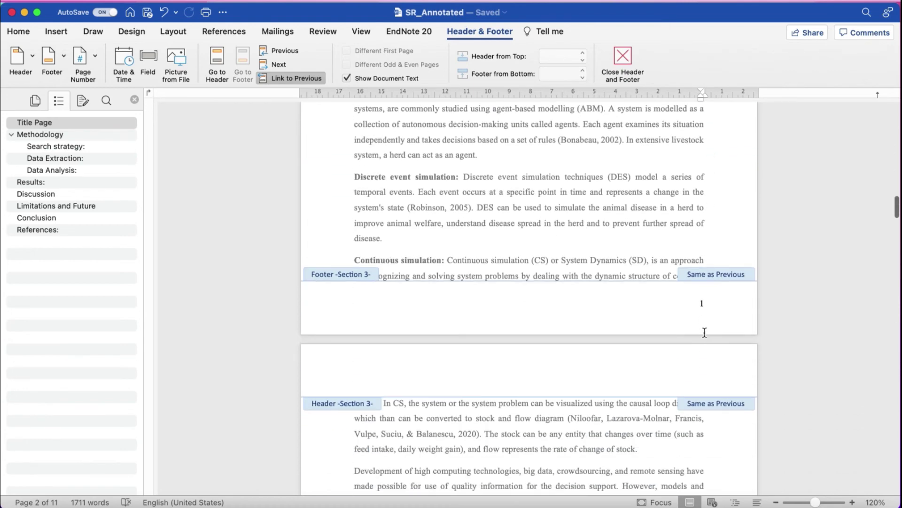
left_click(703, 302)
left_click(713, 309)
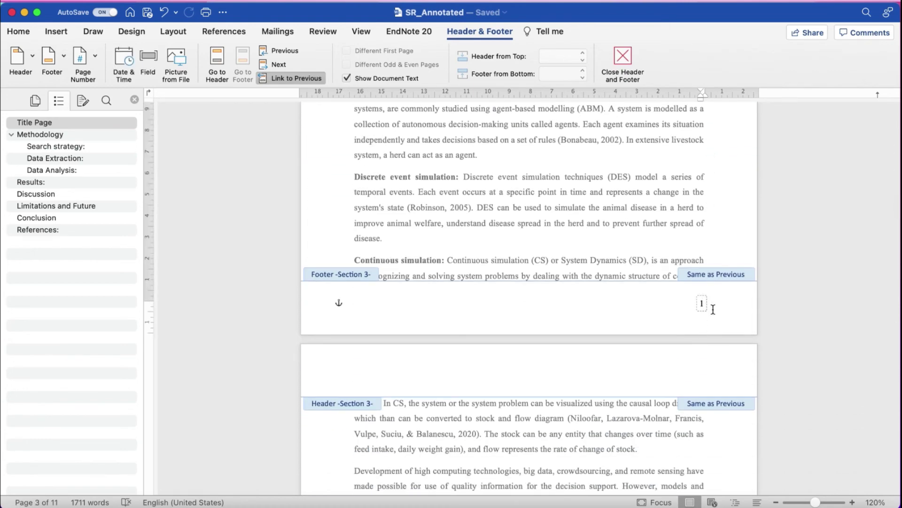
left_click(289, 79)
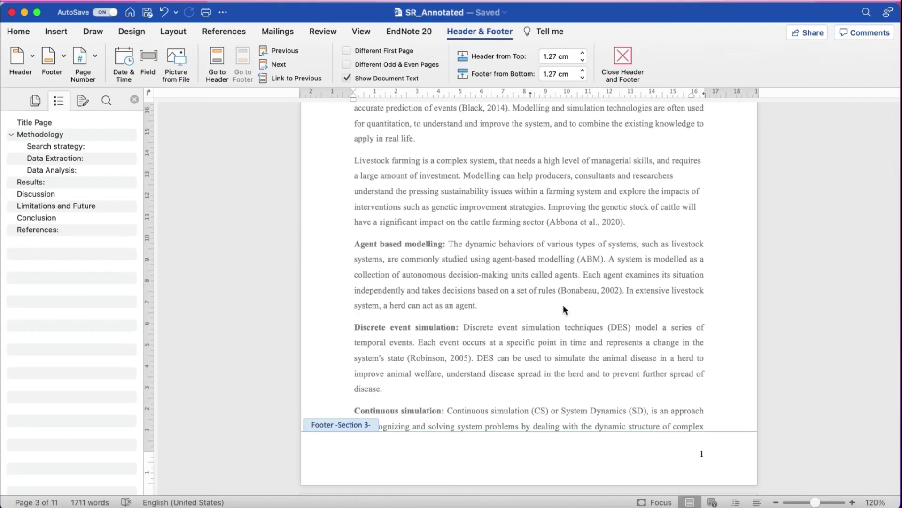
Step: Delete the page number from the title page's Section 2 footer and close footer editing
scroll(563, 308, "up", 10)
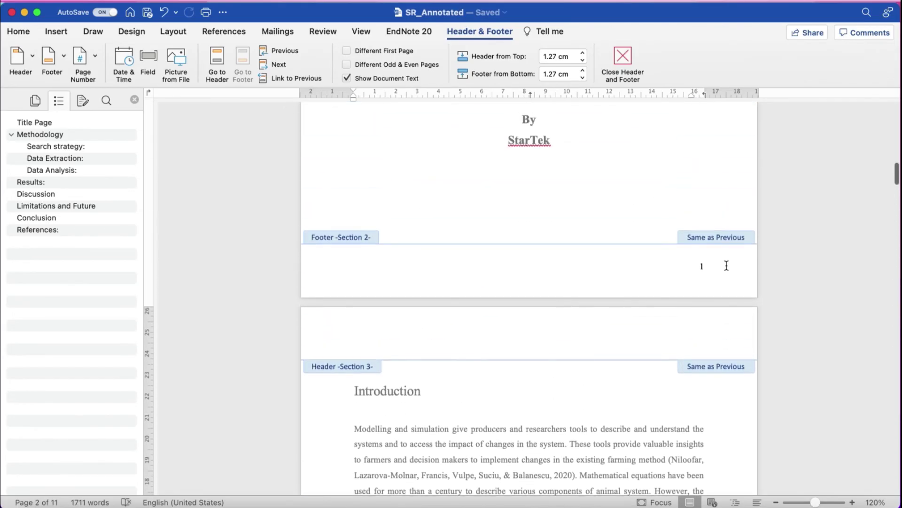
left_click(711, 267)
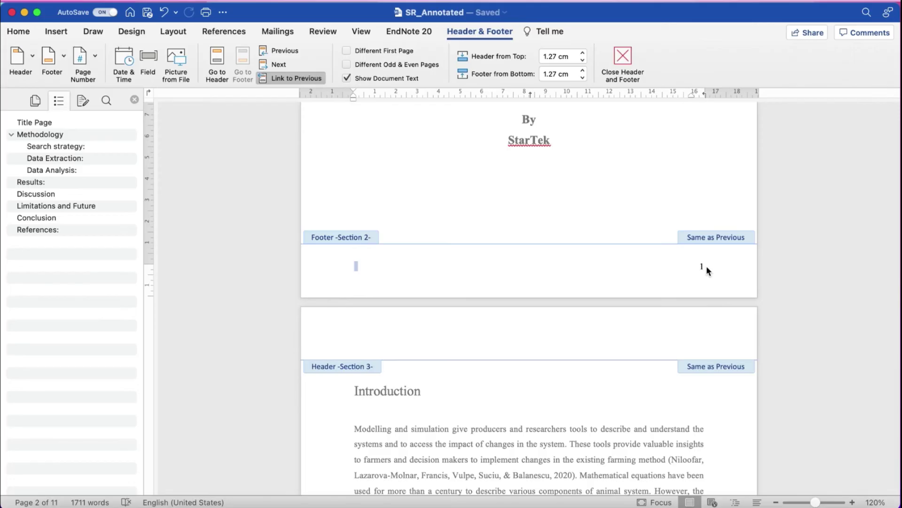
left_click(704, 267)
key("Delete")
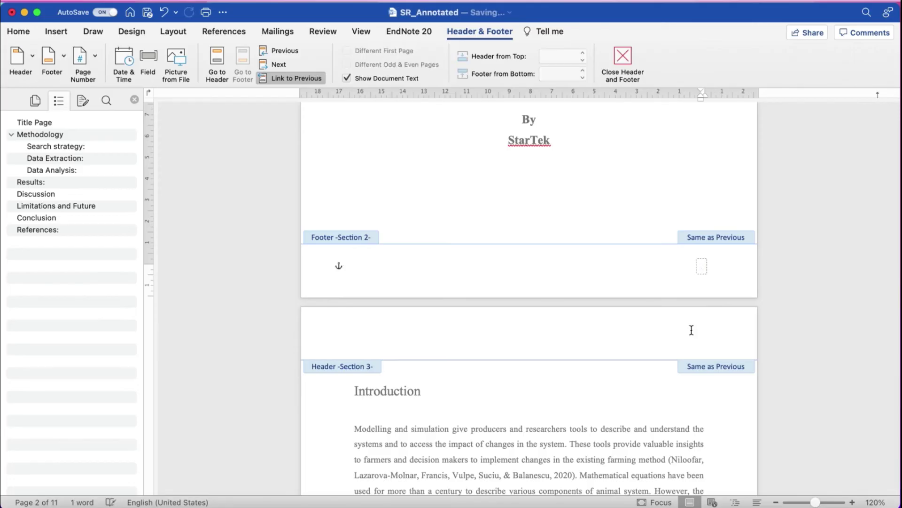
double_click(625, 198)
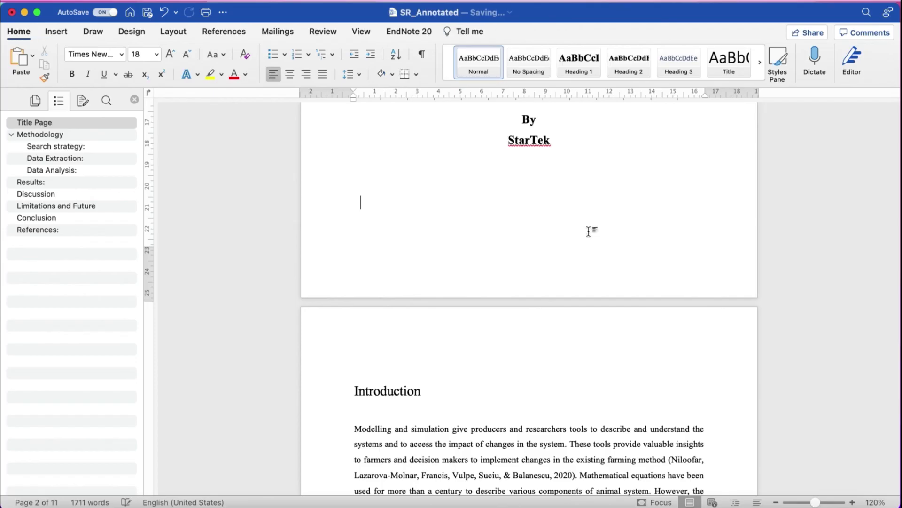
Step: Scroll to confirm the title page has no number and the Introduction page shows 1
scroll(588, 231, "up", 5)
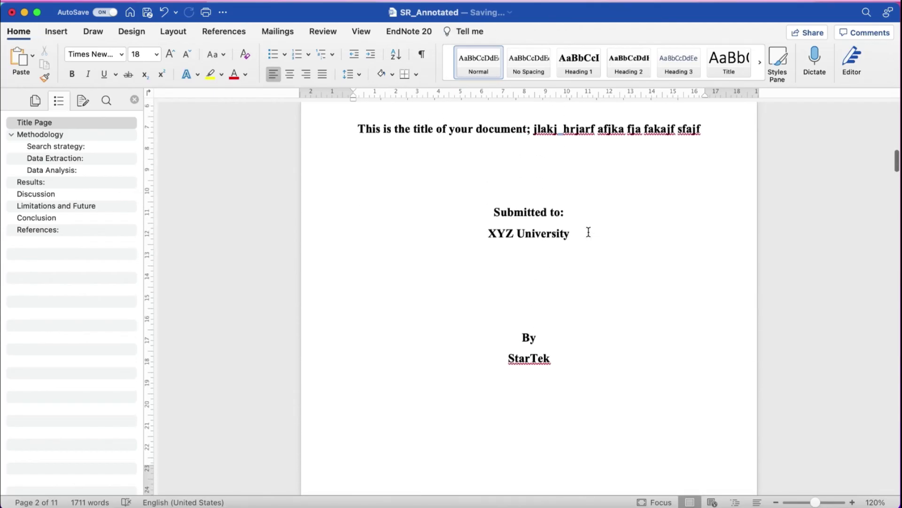
scroll(588, 232, "down", 3)
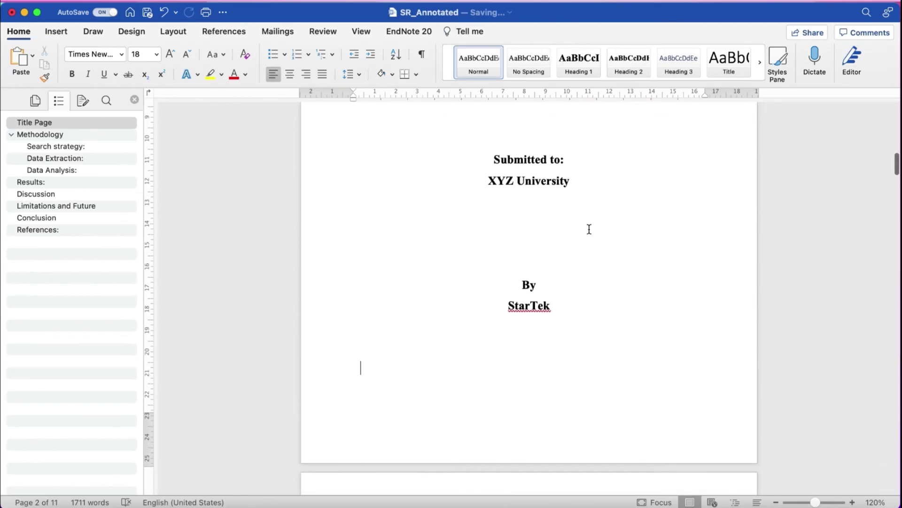
scroll(589, 229, "down", 8)
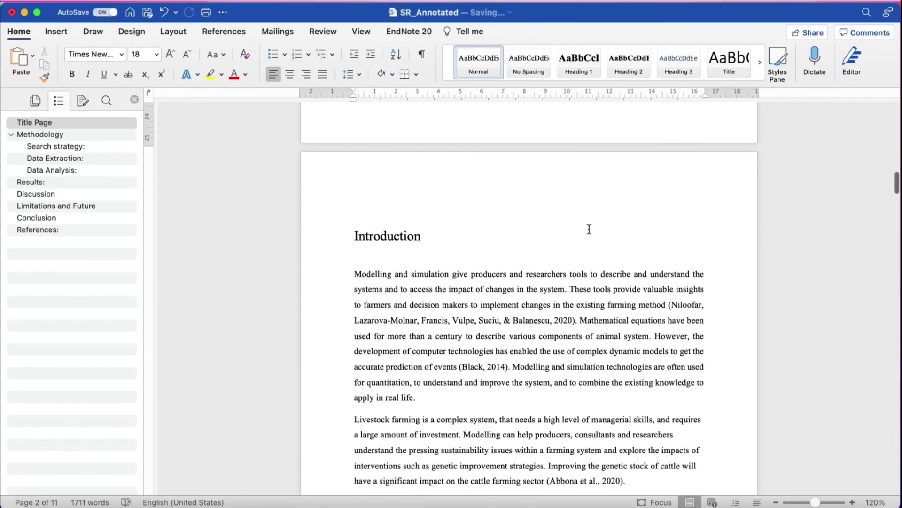
scroll(589, 229, "down", 7)
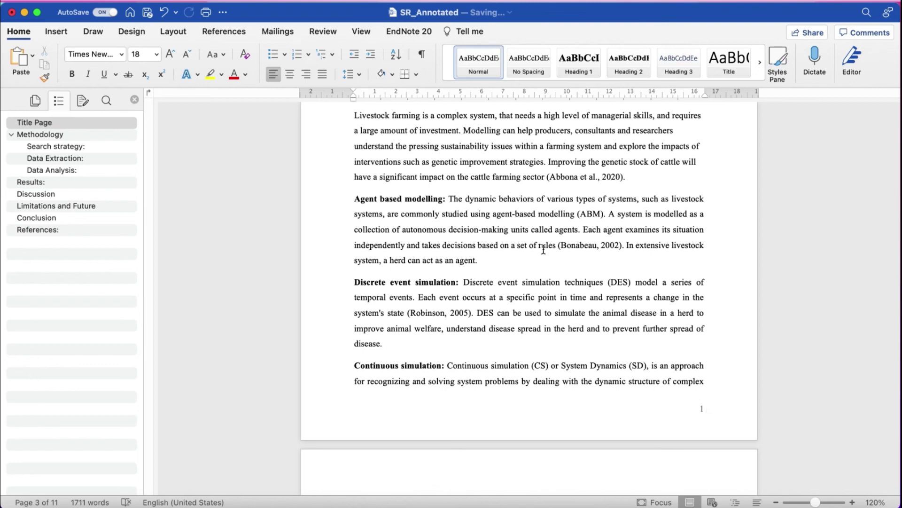
scroll(543, 249, "up", 15)
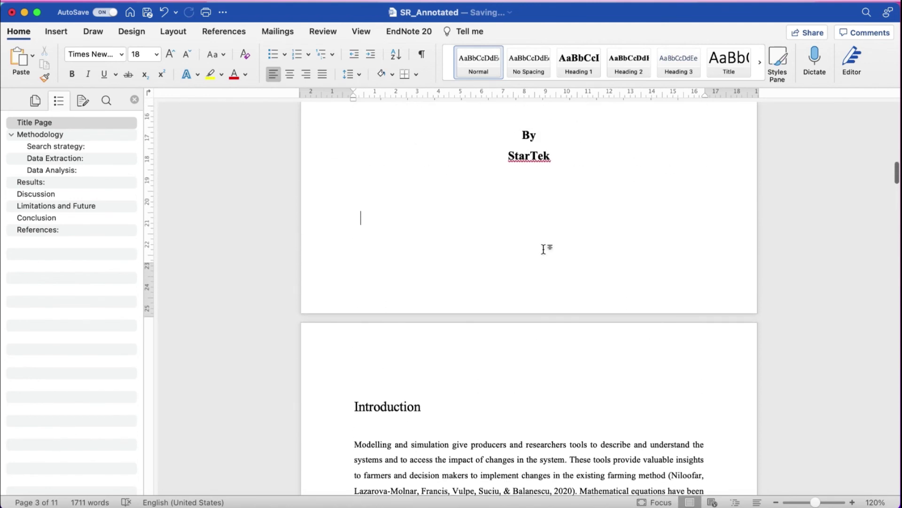